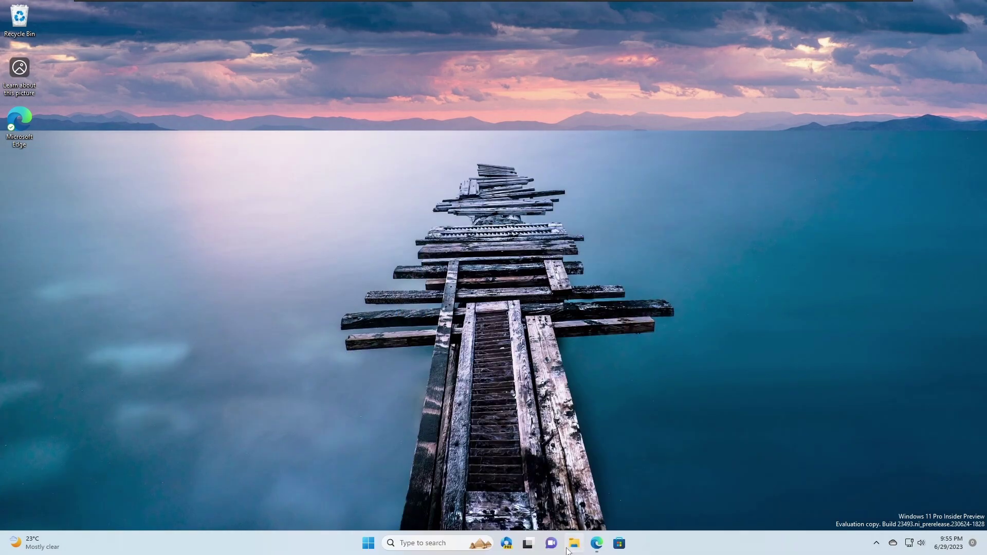
Step: Open Downloads in File Explorer and delete the duplicate sample-1 (1).rar
left_click(574, 543)
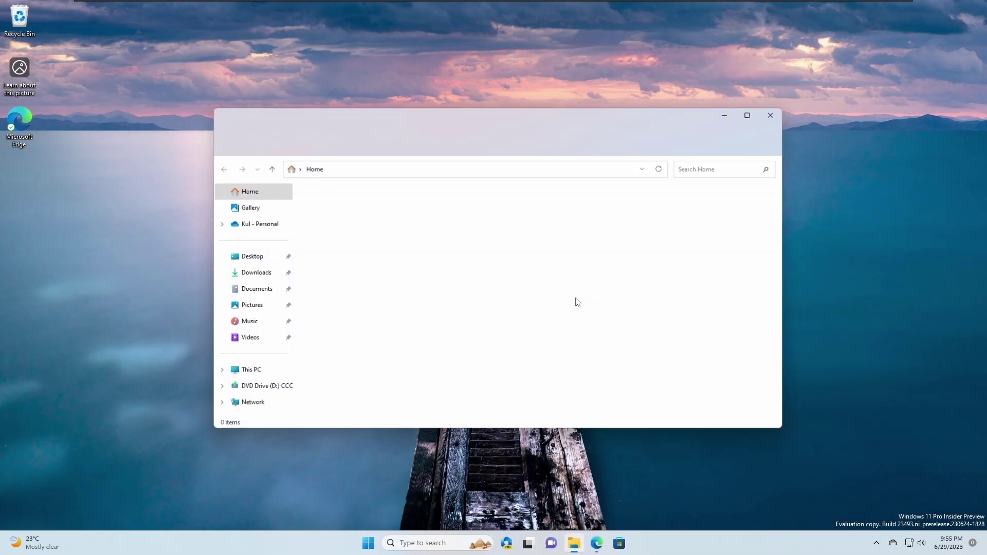
left_click(254, 273)
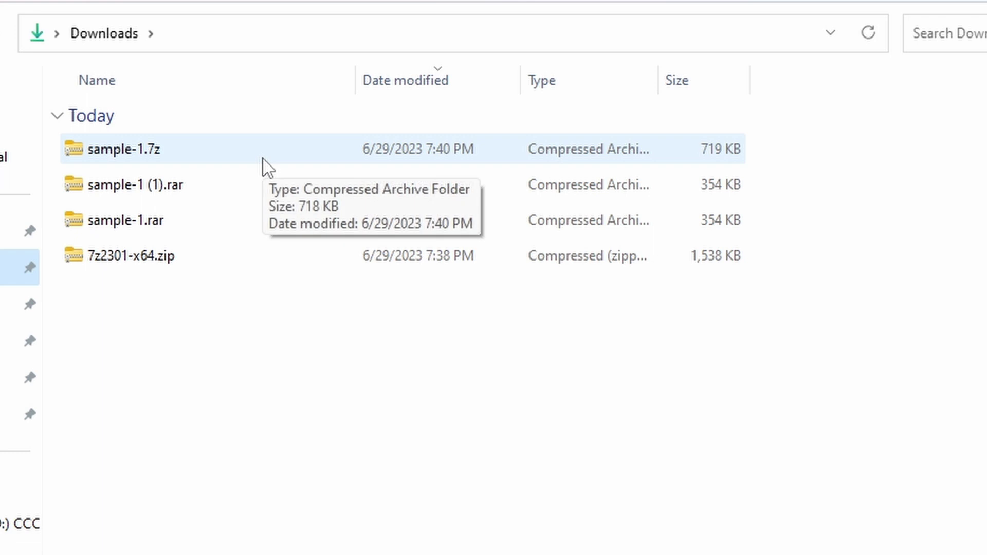
key("Delete")
Step: Extract sample-1.rar with Extract All into a new sample-1 folder, then return to Downloads
left_click(199, 144)
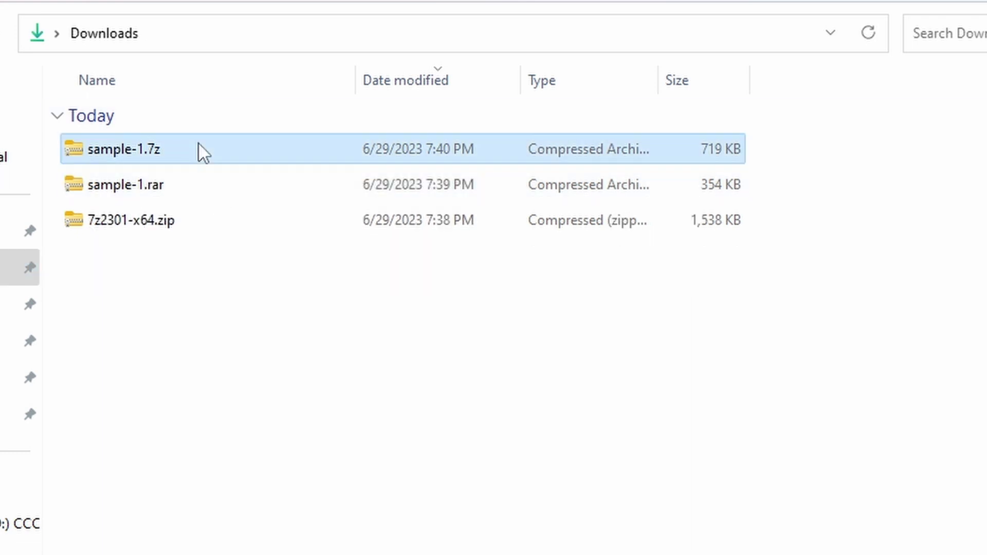
left_click(144, 186)
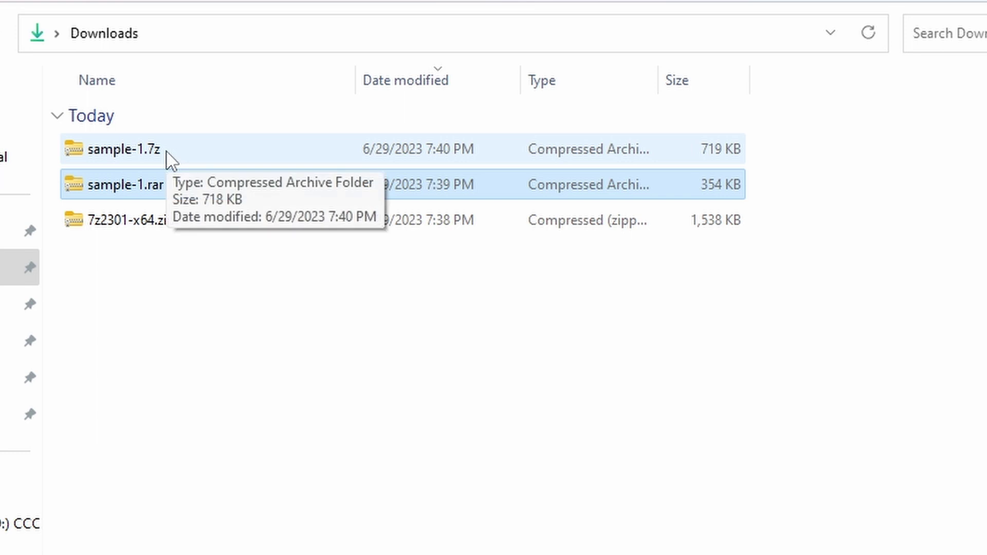
right_click(161, 192)
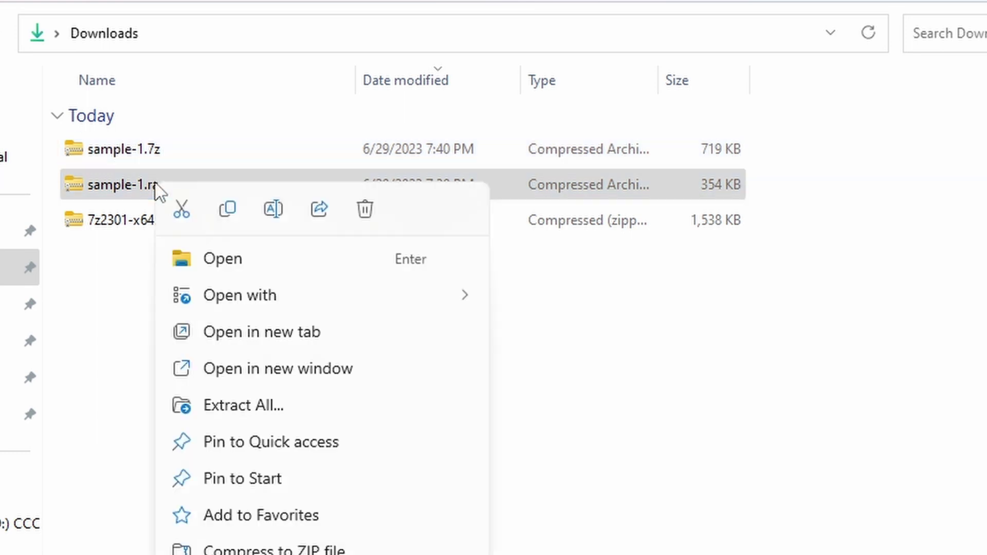
left_click(265, 421)
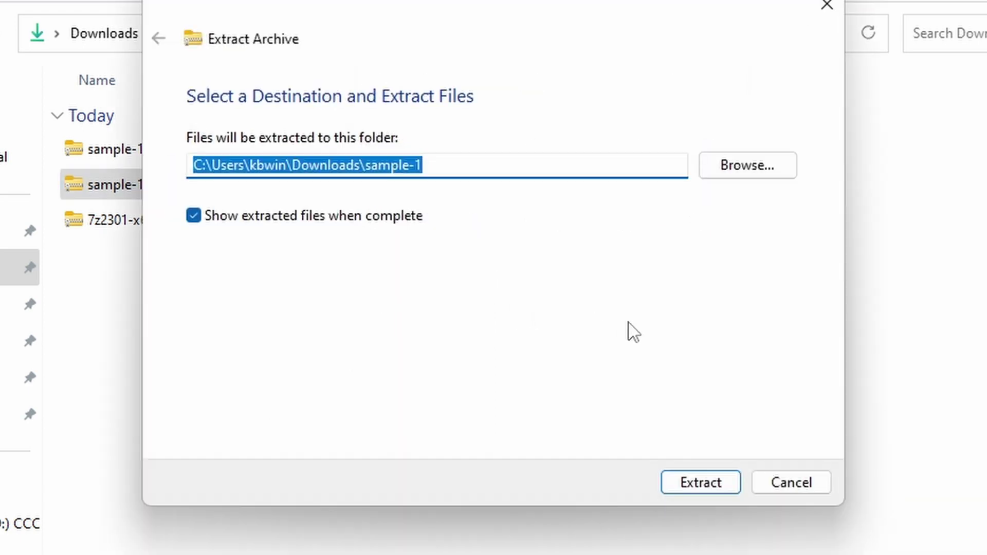
left_click(712, 484)
left_click(125, 264)
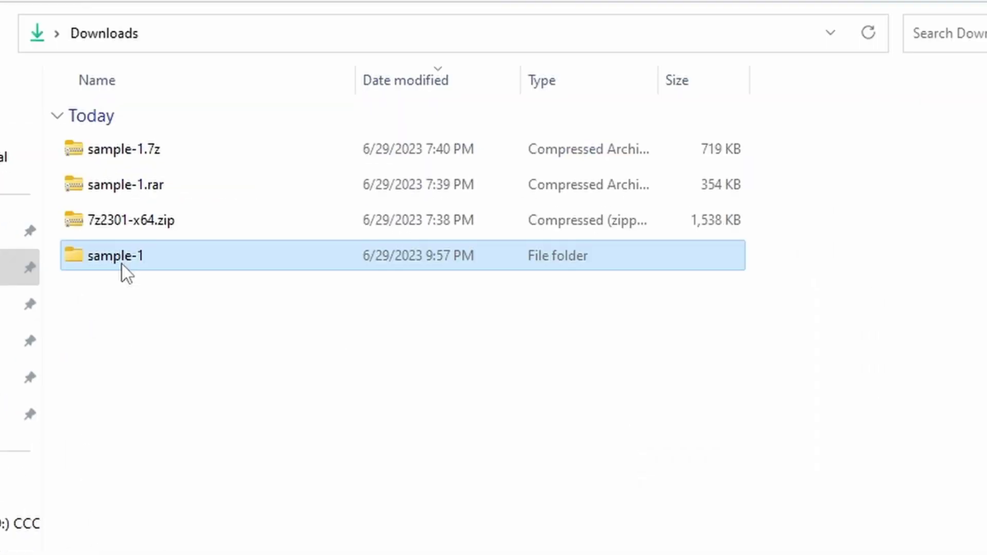
right_click(122, 263)
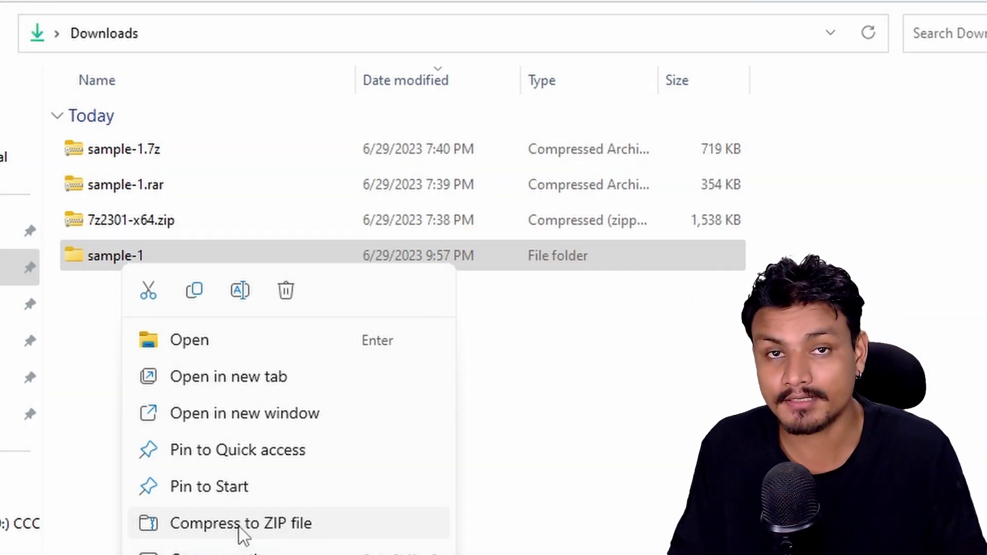
left_click(570, 486)
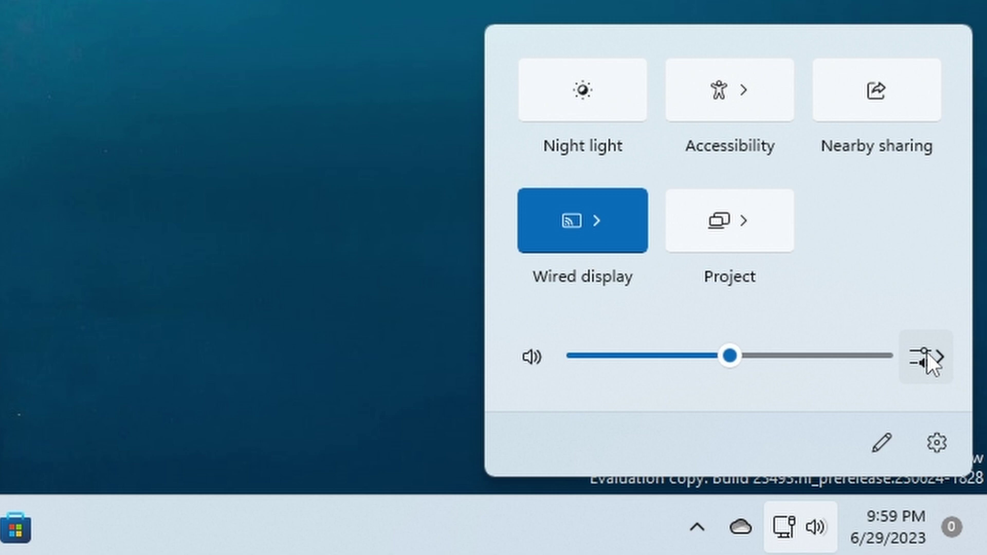
Step: Show the sound output volume mixer from the Quick Settings volume slider
left_click(928, 357)
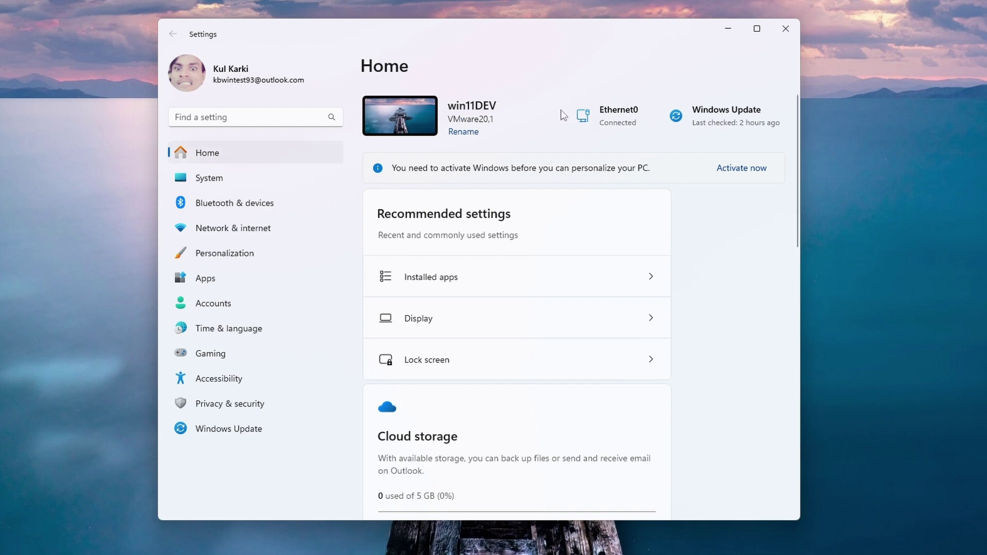
Step: Scroll through the Settings Home page, then close the Settings window
scroll(610, 264, "down", 4)
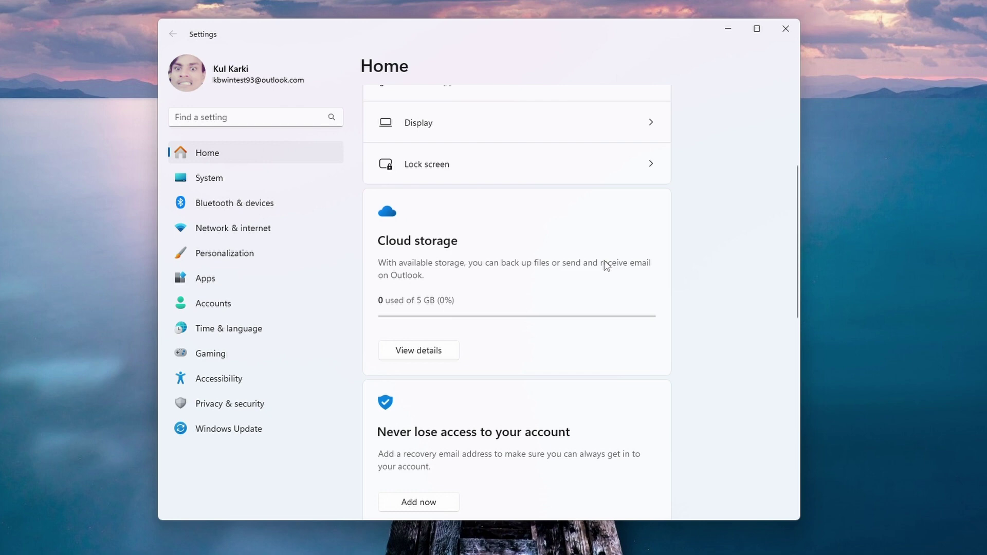
scroll(604, 265, "down", 4)
scroll(570, 257, "up", 5)
scroll(568, 260, "down", 12)
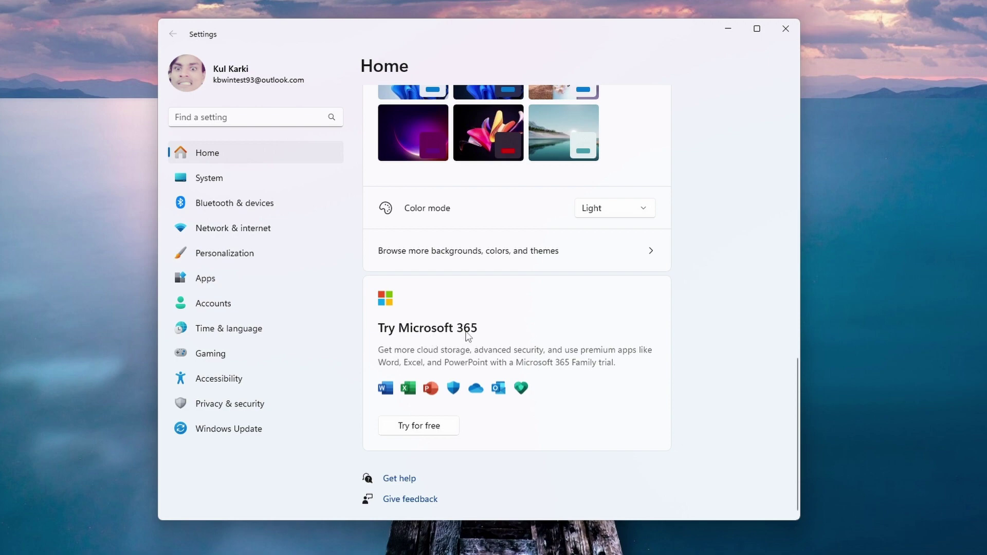
scroll(696, 381, "up", 12)
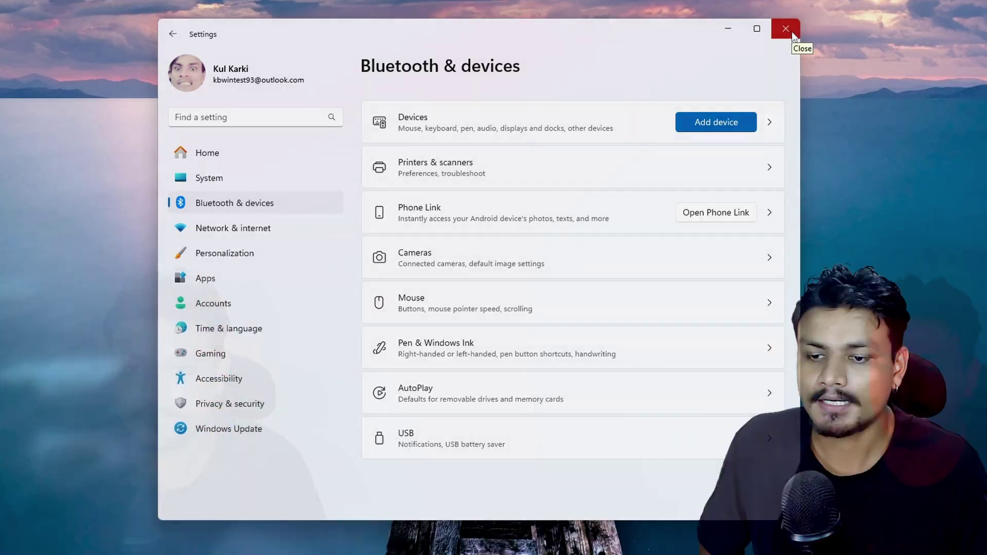
left_click(791, 32)
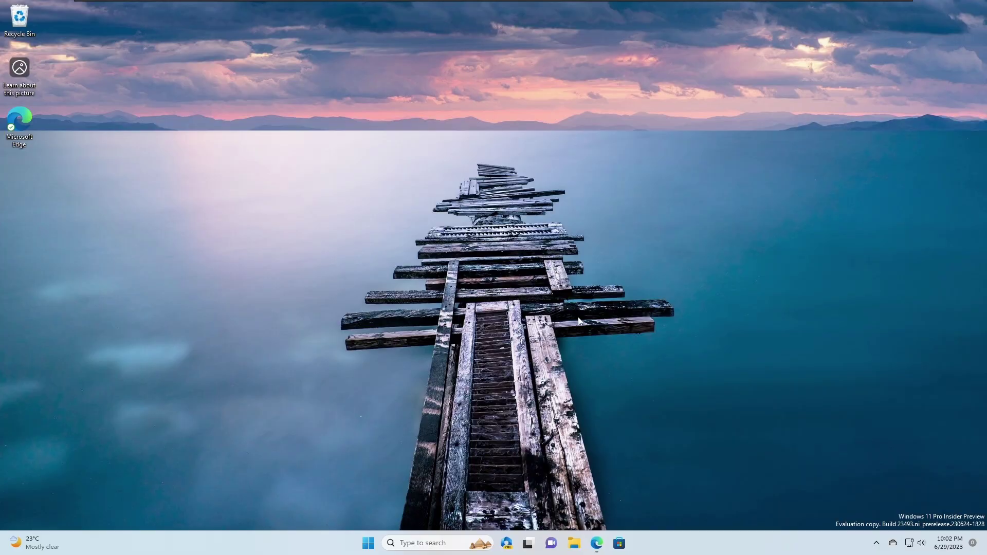
Step: Toggle the Copilot taskbar button off and on to discard the old chat
left_click(506, 542)
left_click(507, 542)
left_click(506, 542)
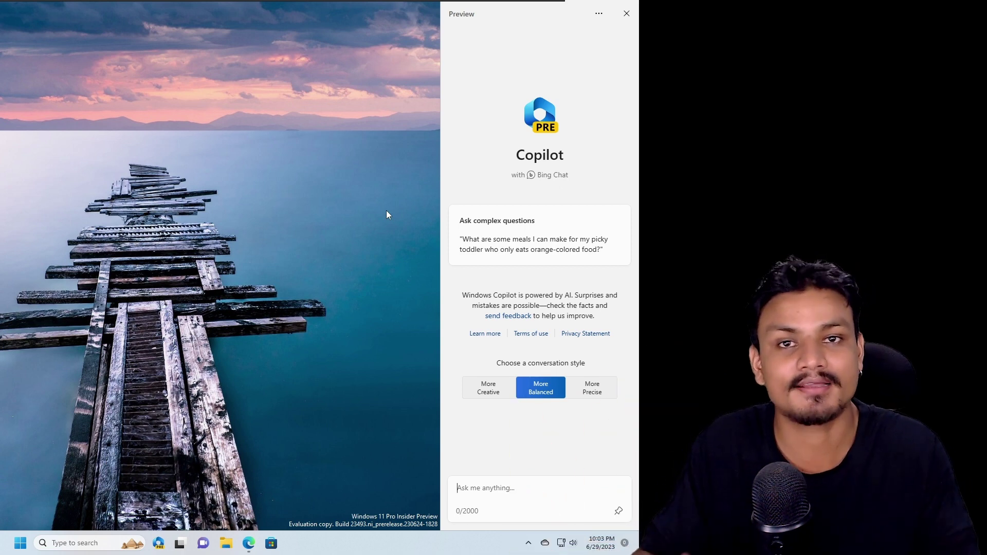
Step: Scroll to the blog's example list and copy the 'Take a screenshot' prompt text
left_click(386, 210)
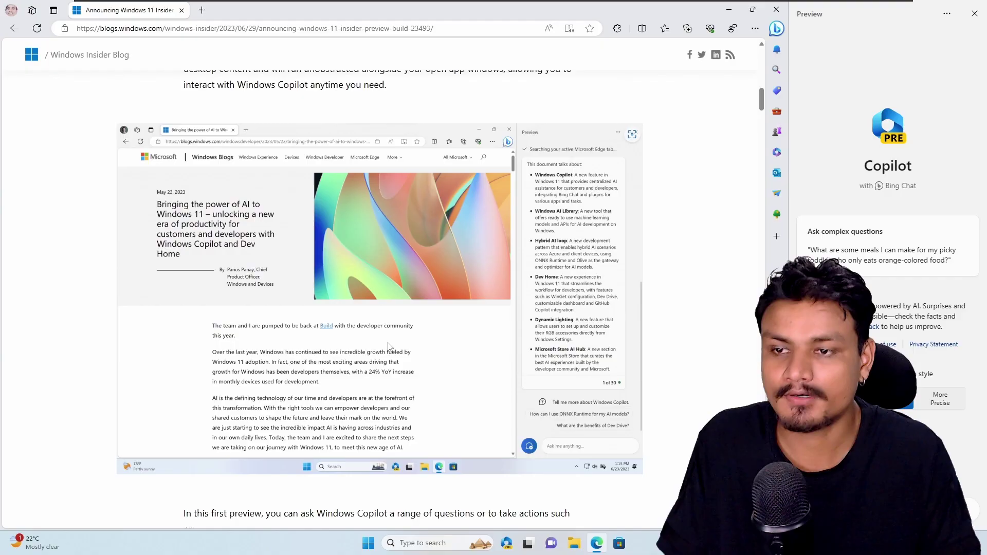
scroll(389, 347, "down", 7)
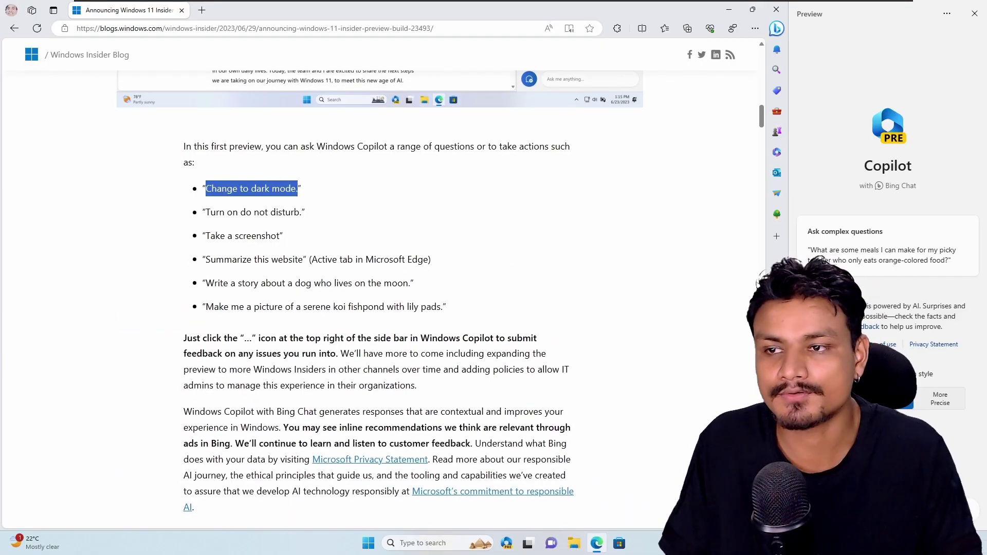
left_click_drag(205, 213, 294, 213)
left_click(294, 215)
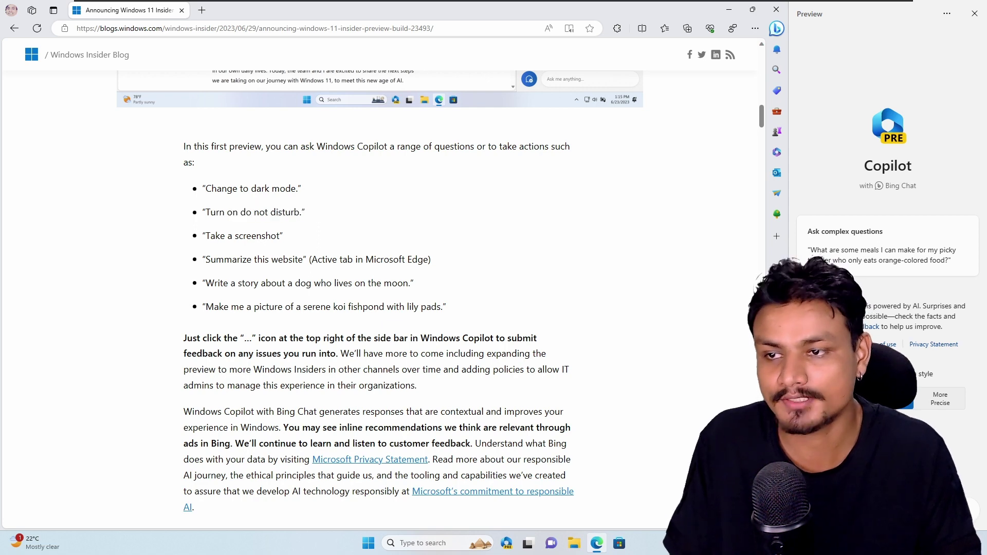
left_click_drag(206, 235, 279, 235)
right_click(248, 239)
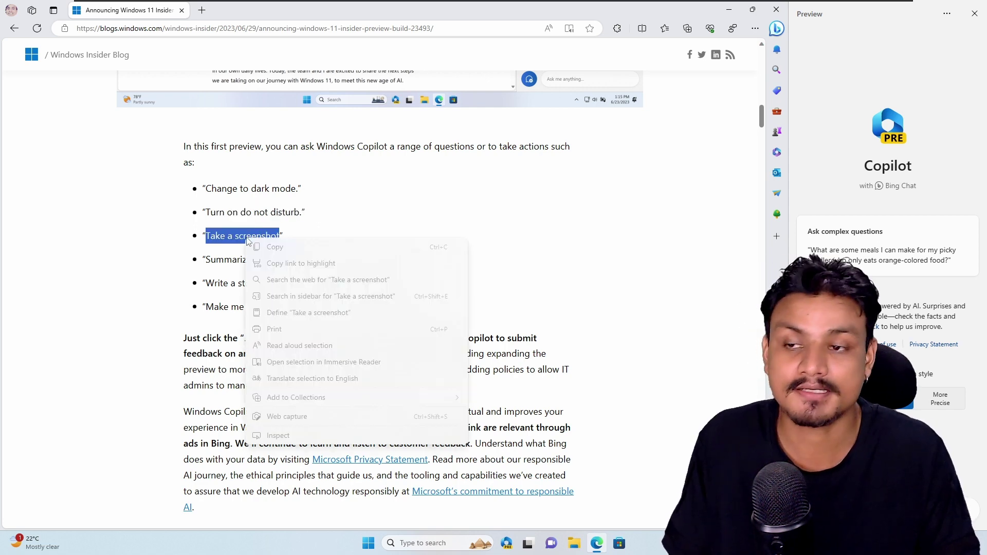
left_click(280, 248)
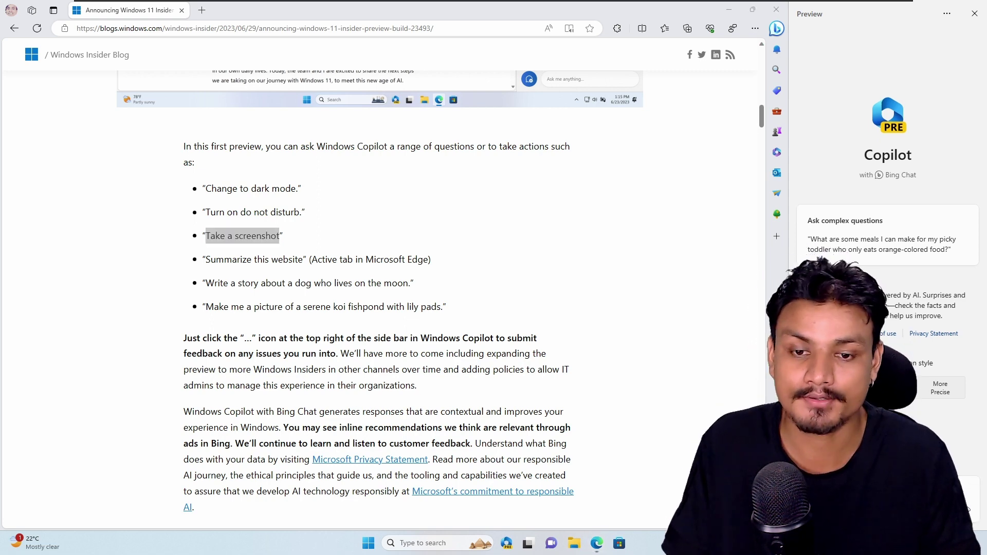
Step: Send 'Take a screenshot' to Copilot, cancel the Snipping Tool capture, and minimize Edge
key("ctrl+v")
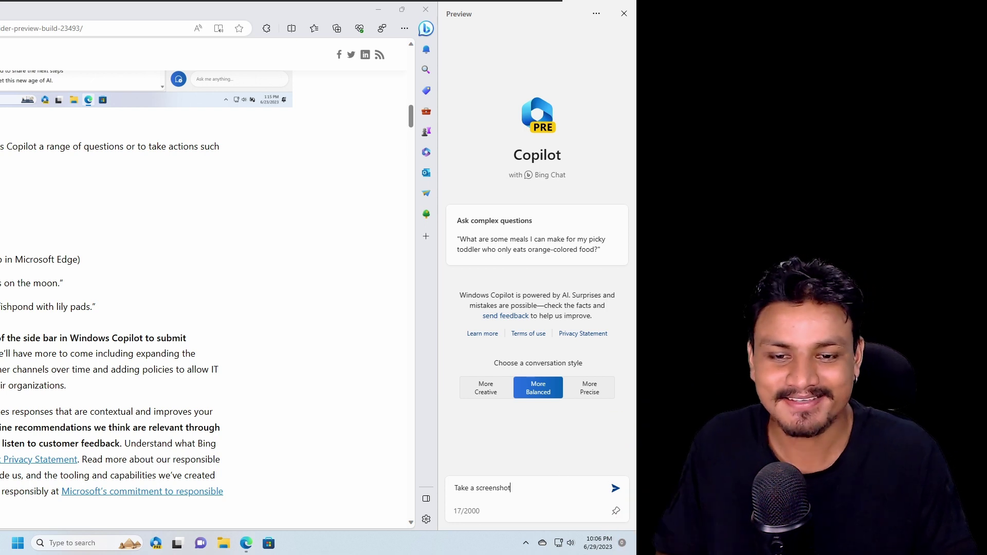
left_click(615, 489)
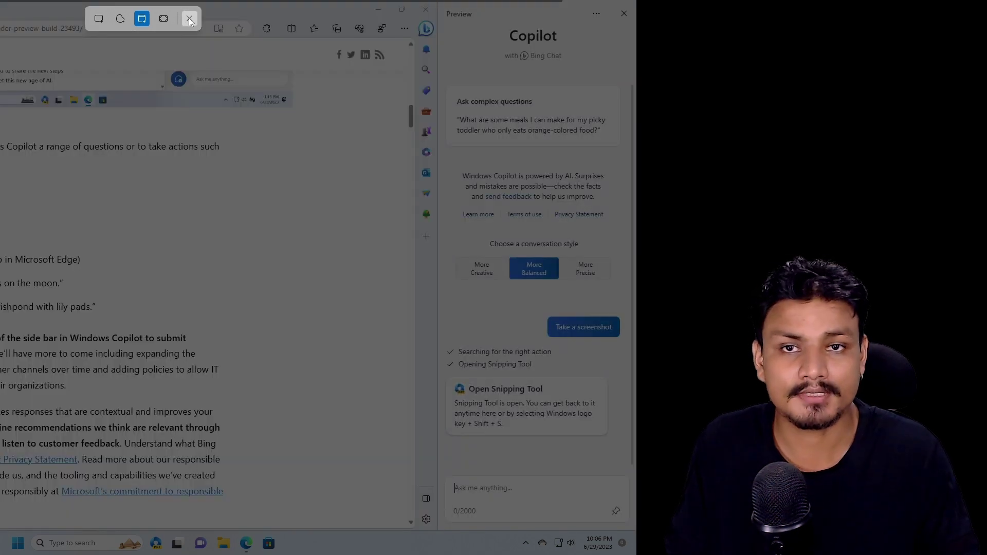
left_click(190, 19)
left_click(384, 12)
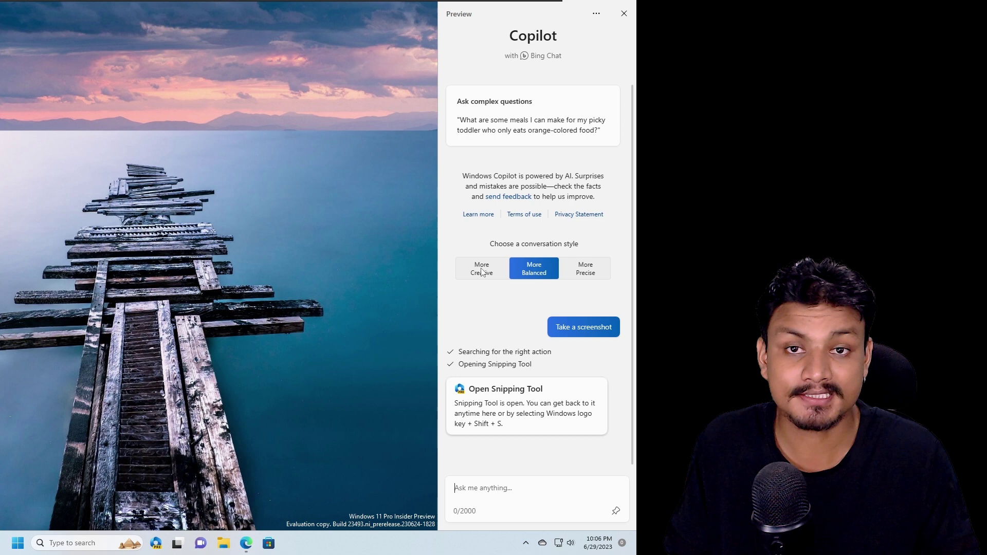